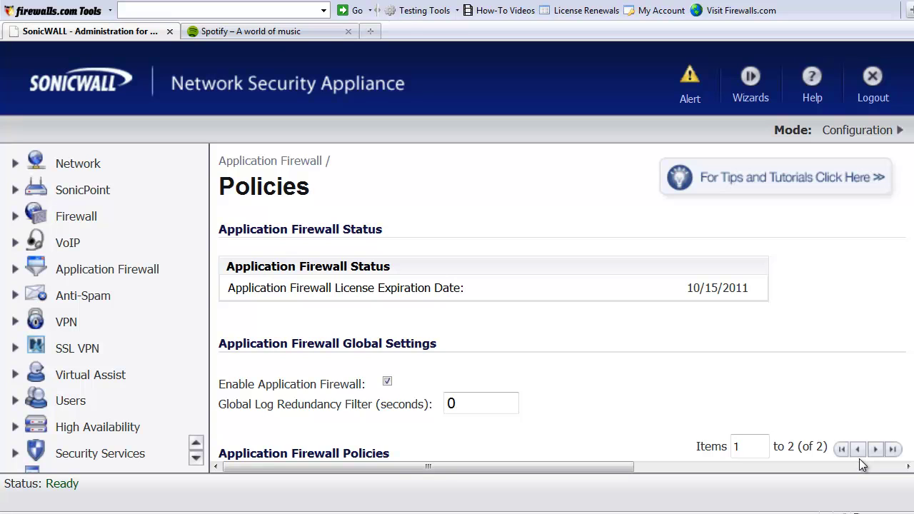
Expand Application Firewall in the navigation tree to reveal its Policies, Objects and Actions pages
click(107, 269)
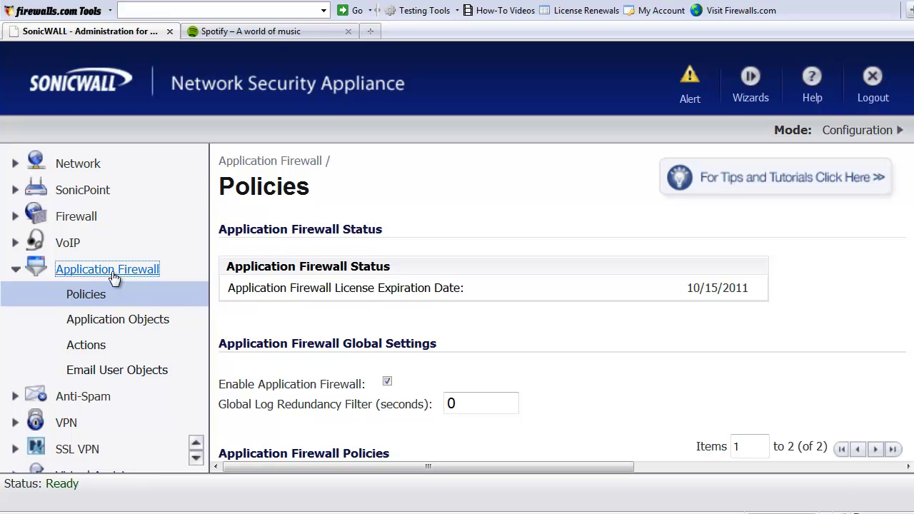
Open the Application Firewall Actions page and scroll through its ten defined actions
click(87, 345)
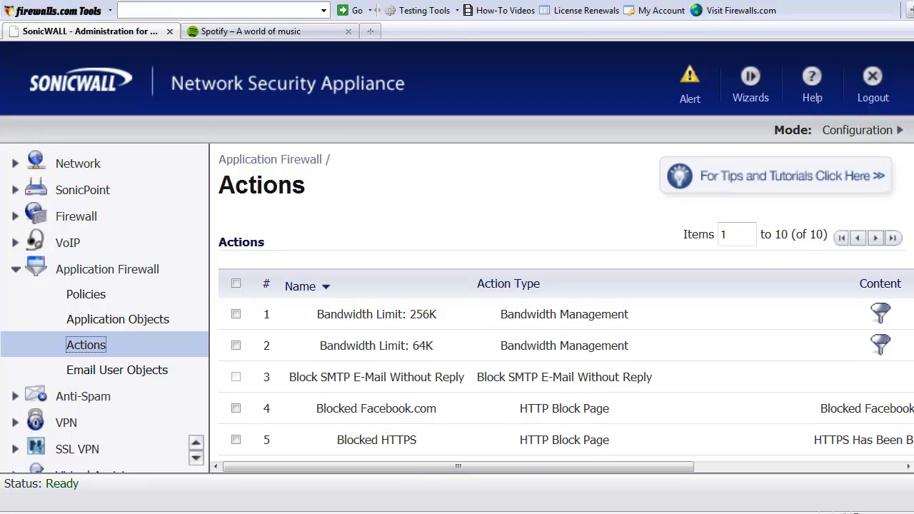
scroll(912, 439, down, 7)
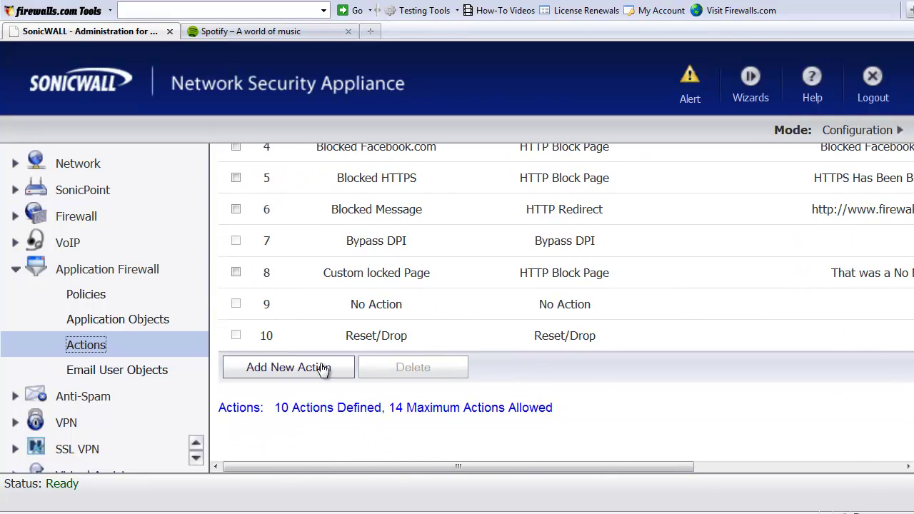
Create a new App Firewall action named 'BWL: 256K'
click(308, 372)
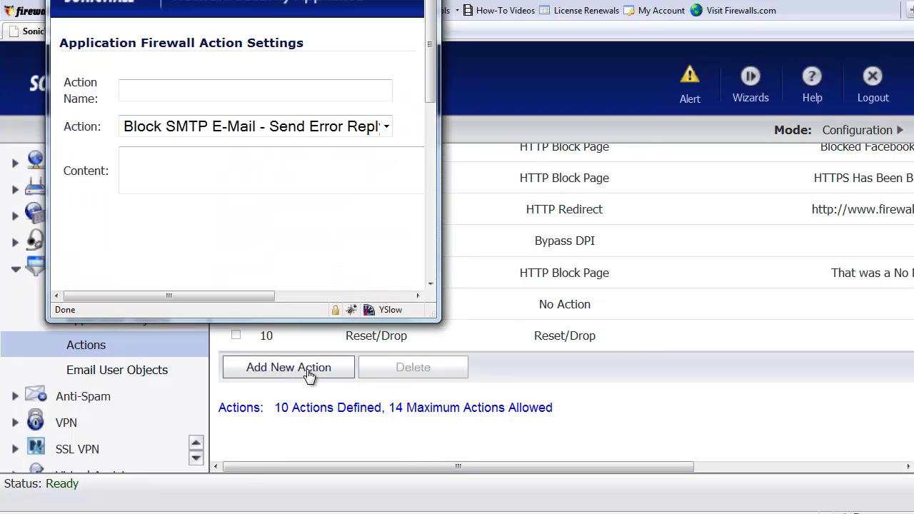
click(223, 94)
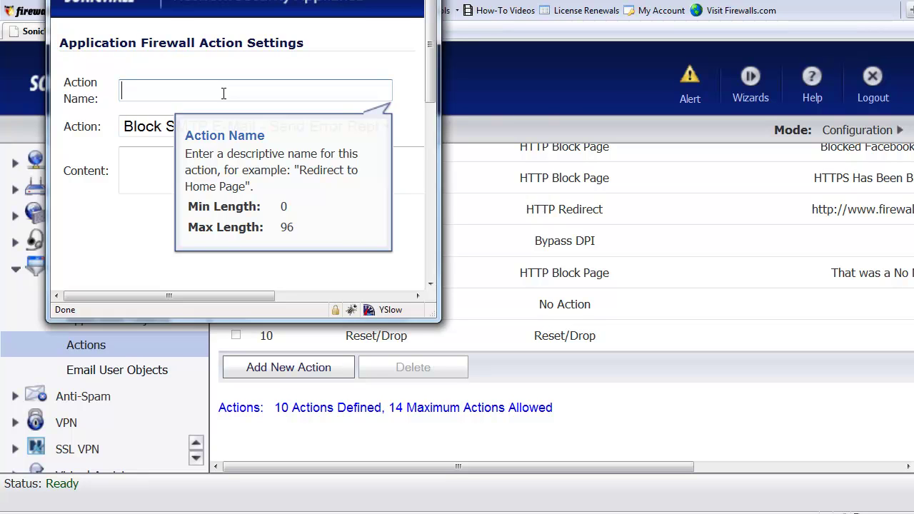
text(BWL: 256K)
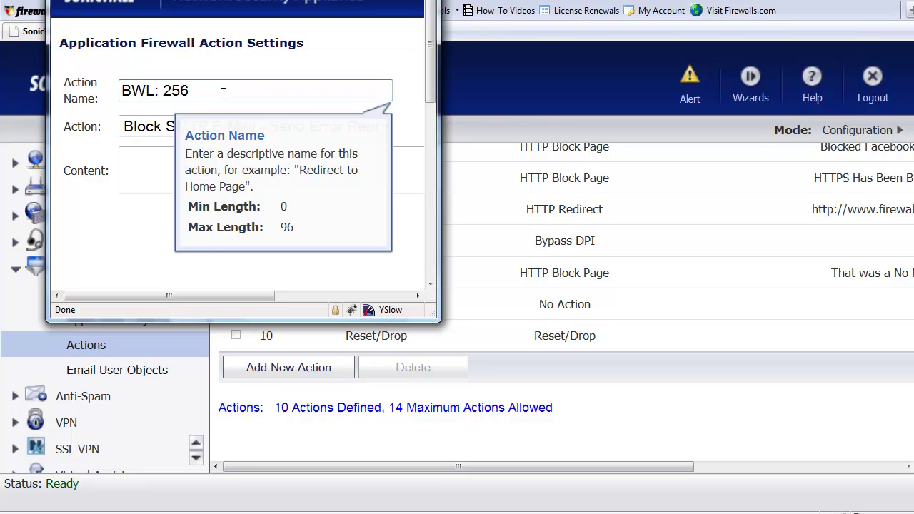
click(172, 127)
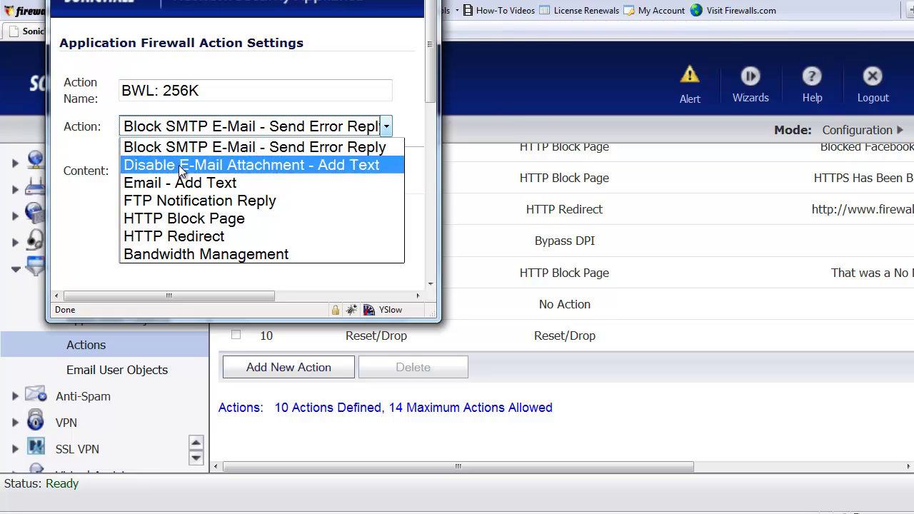
Make the action a Bandwidth Management type and enable inbound bandwidth management
click(199, 255)
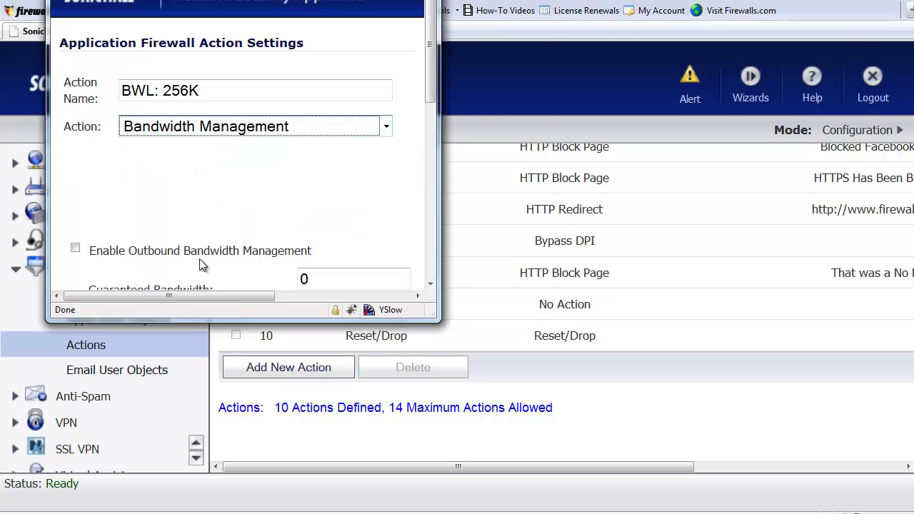
drag(431, 82, 432, 213)
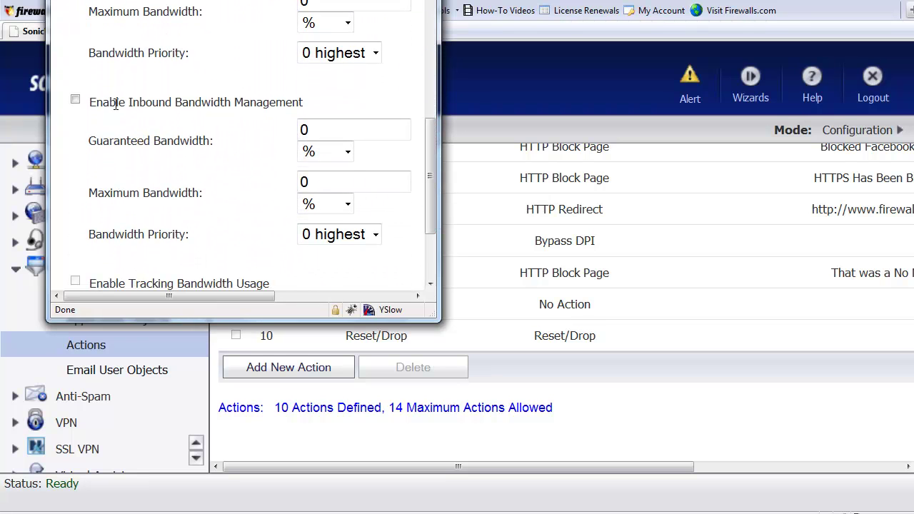
click(75, 101)
Set the inbound maximum bandwidth to 256 Kbps
drag(321, 181, 292, 184)
drag(430, 170, 428, 227)
text(256)
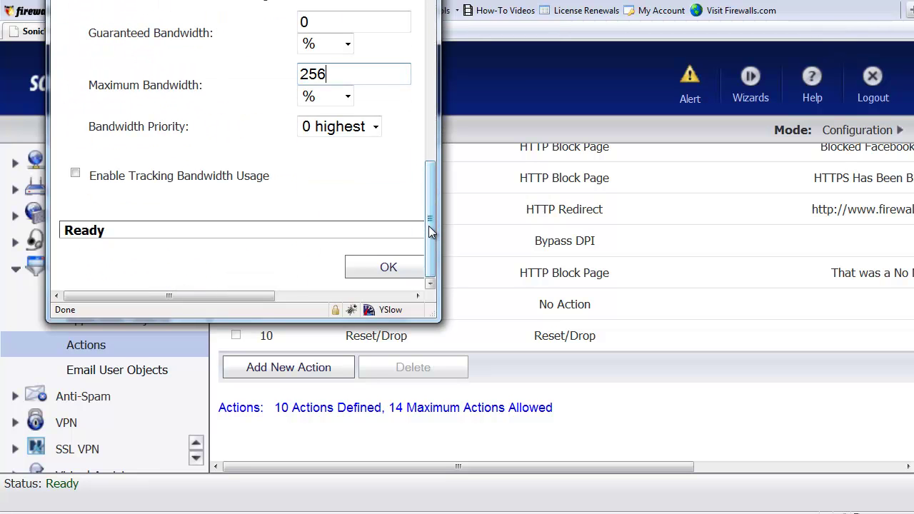
drag(243, 296, 358, 295)
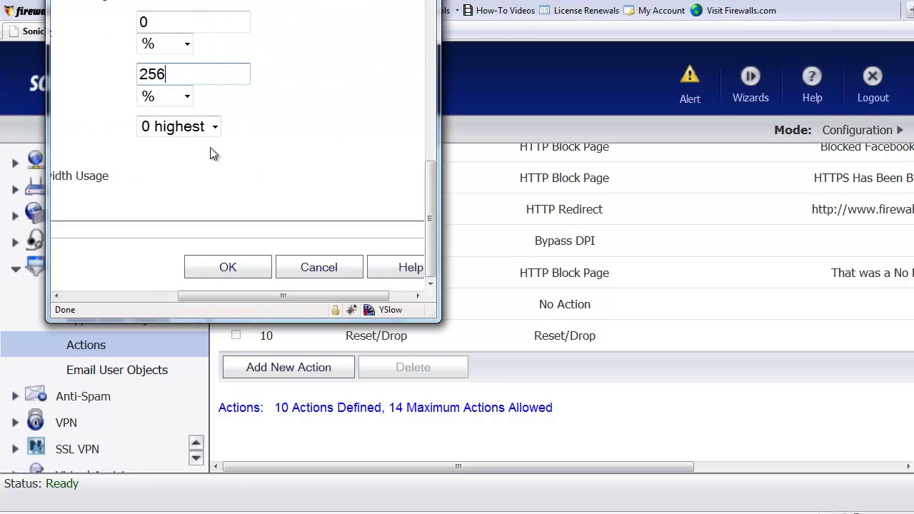
click(187, 96)
click(172, 135)
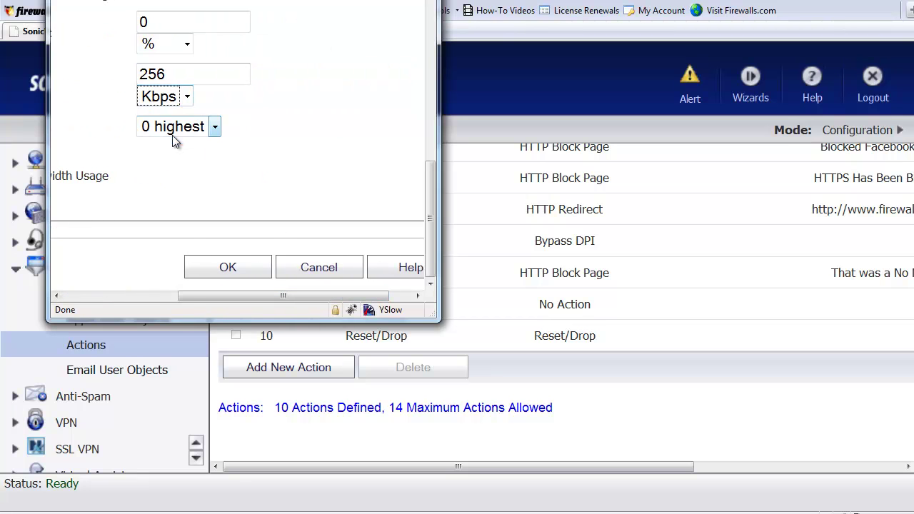
drag(188, 296, 55, 297)
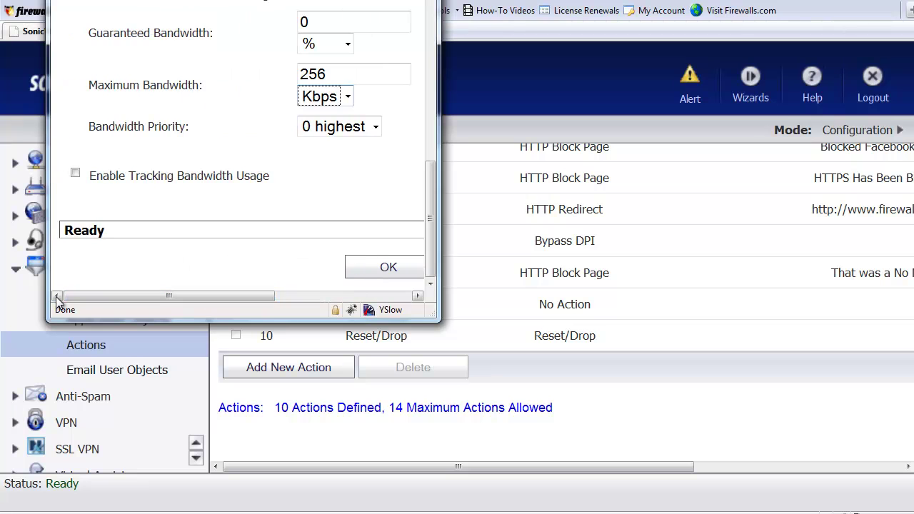
Set bandwidth priority to 7 lowest, enable usage tracking, and save the BWL: 256K action
click(330, 129)
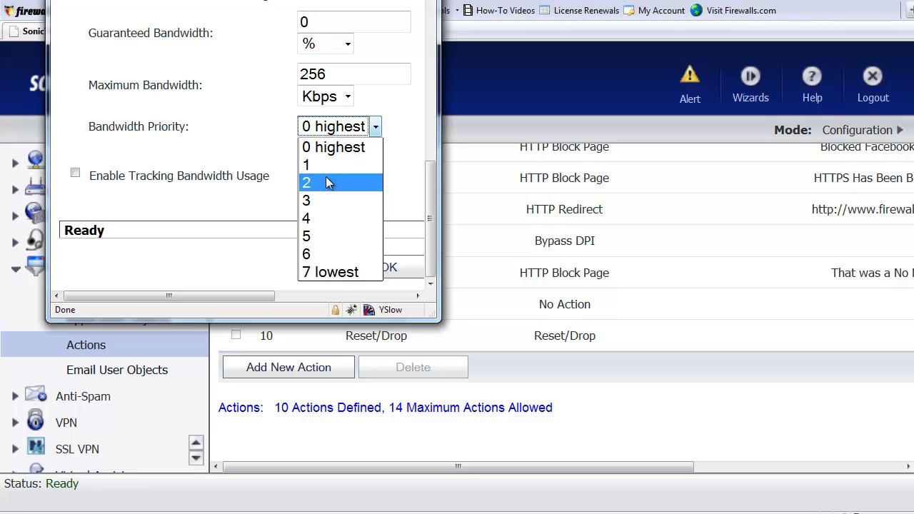
click(333, 274)
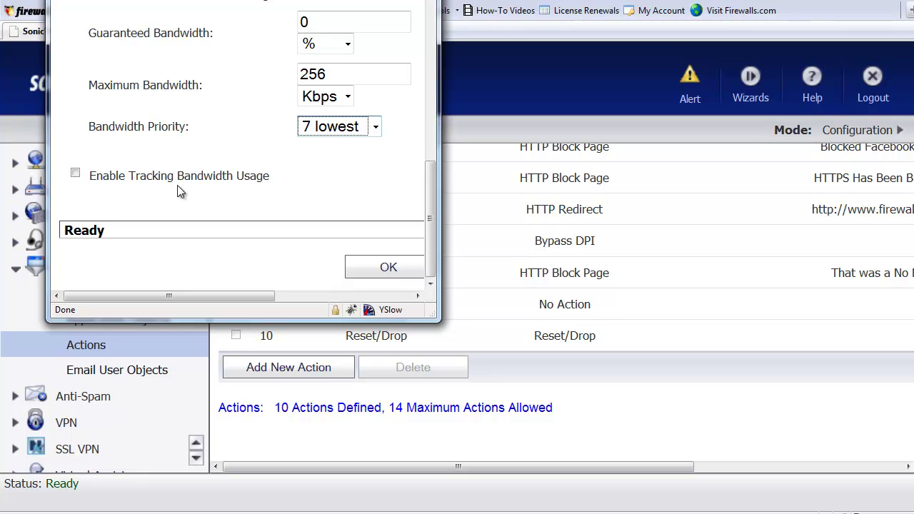
click(76, 176)
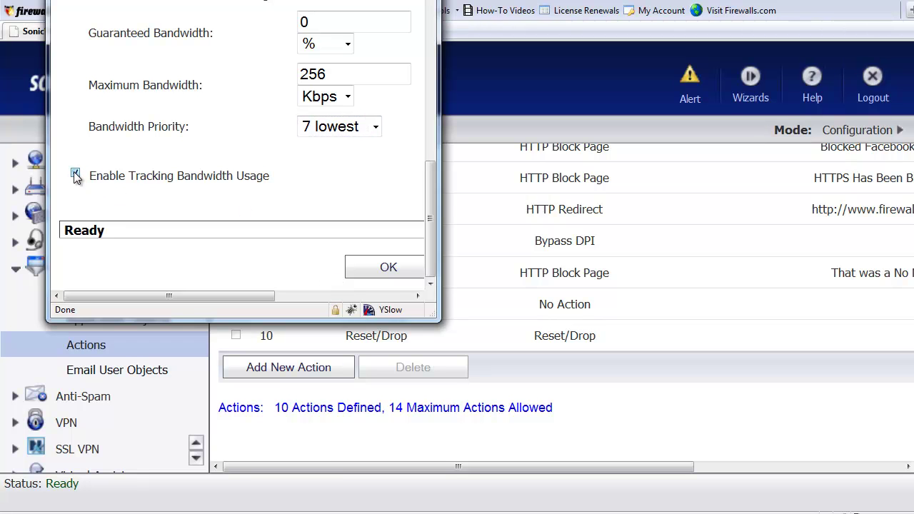
click(387, 270)
click(387, 269)
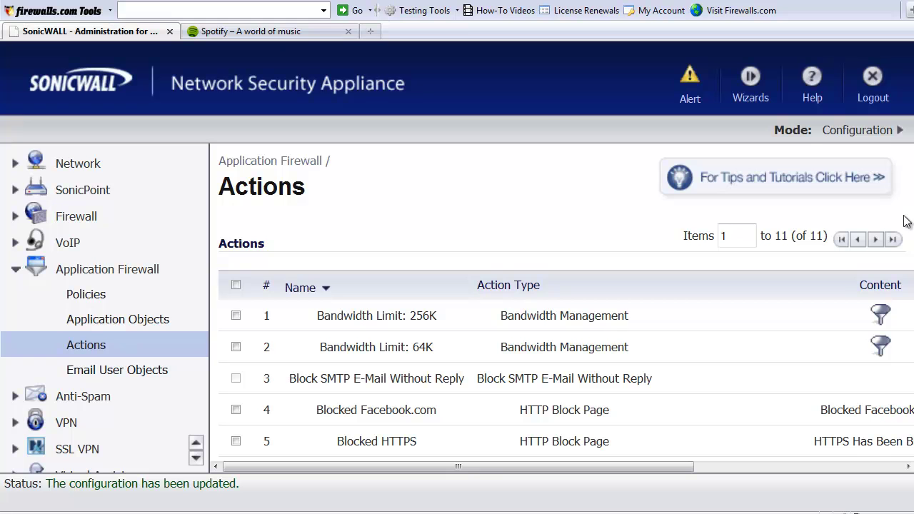
Verify BWL: 256K appears in the Actions list, then go to Application Objects
scroll(899, 322, down, 3)
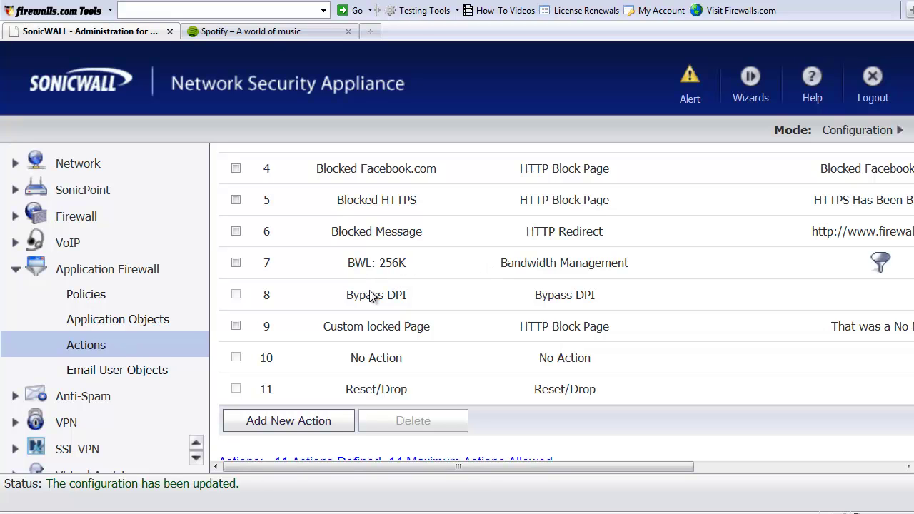
click(151, 326)
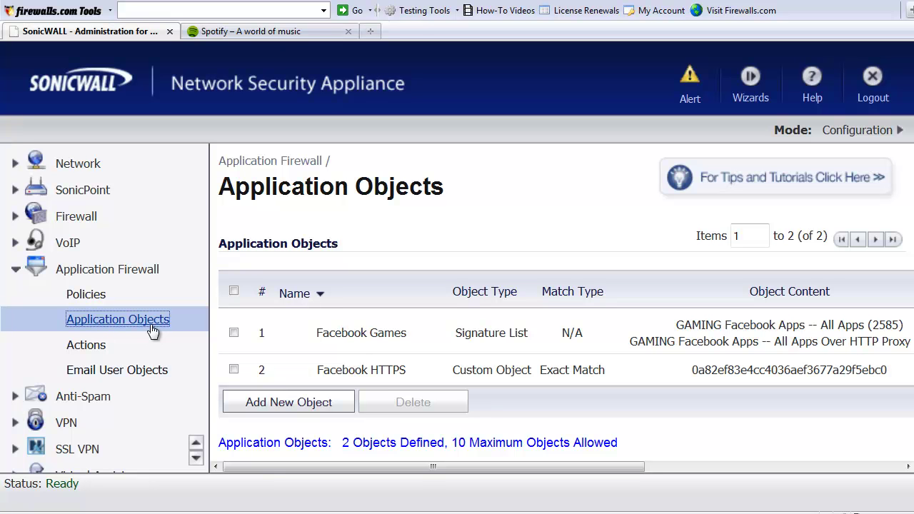
Create a new application object named 'Spotify.com Website' with type HTTP Host
click(315, 407)
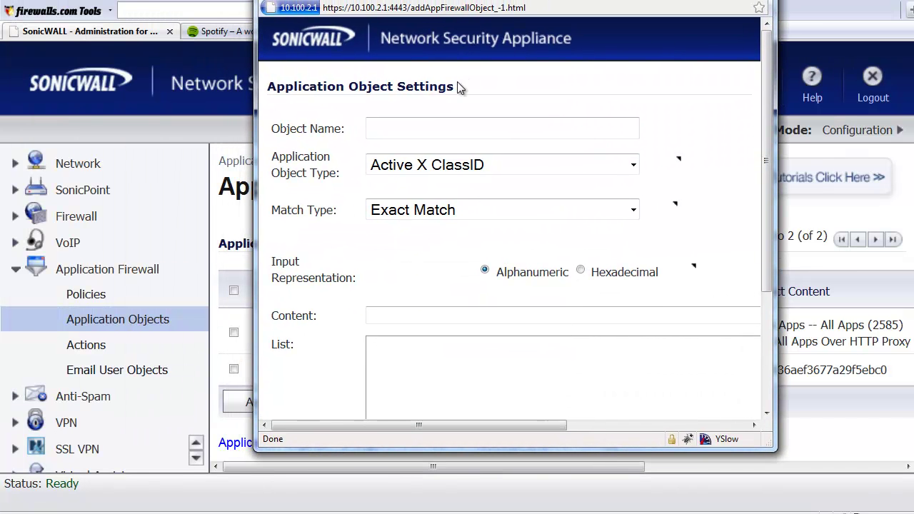
click(455, 125)
text(S)
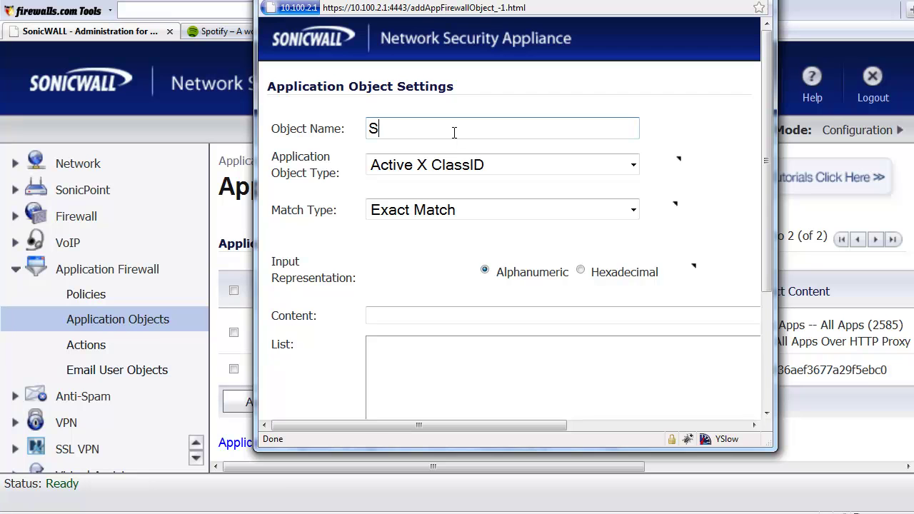
text(potify.c)
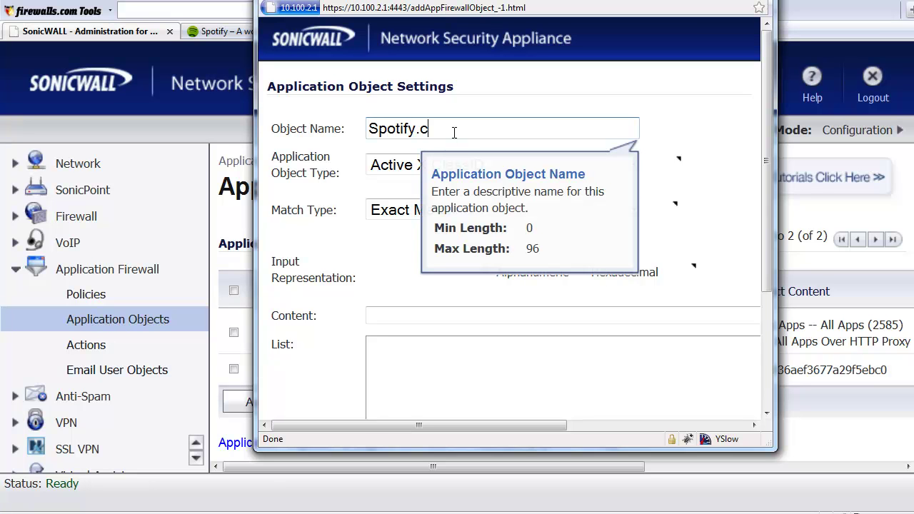
text(om Website)
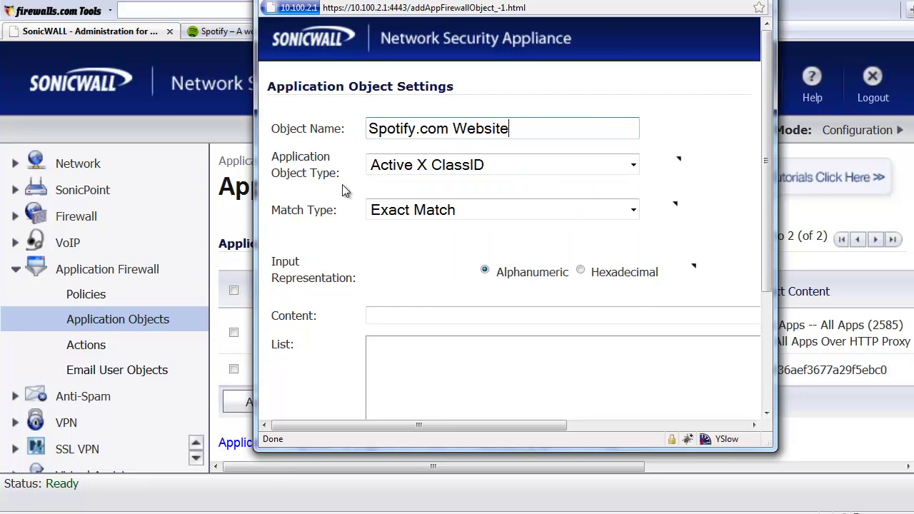
click(393, 169)
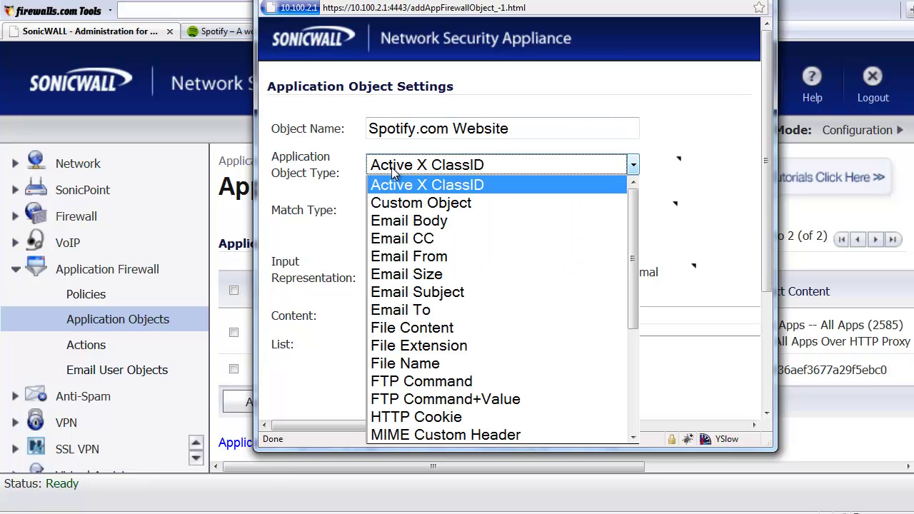
drag(634, 255, 635, 336)
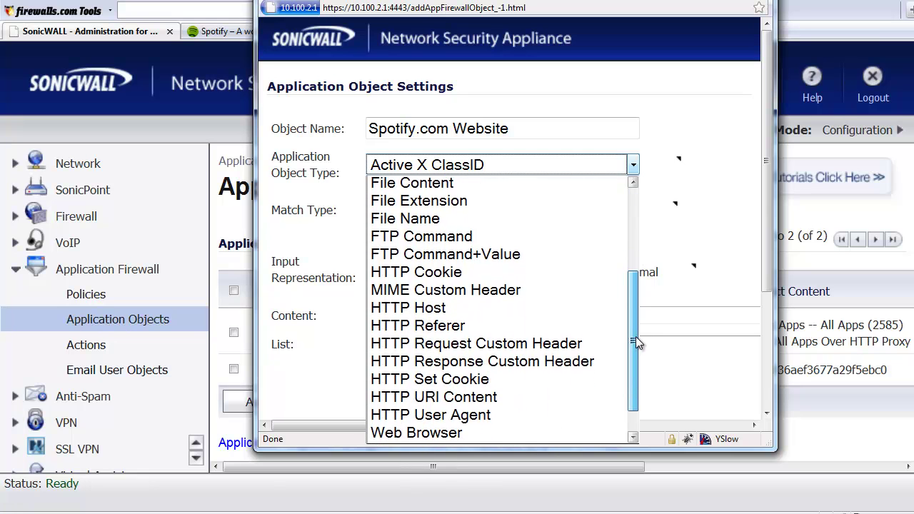
click(527, 307)
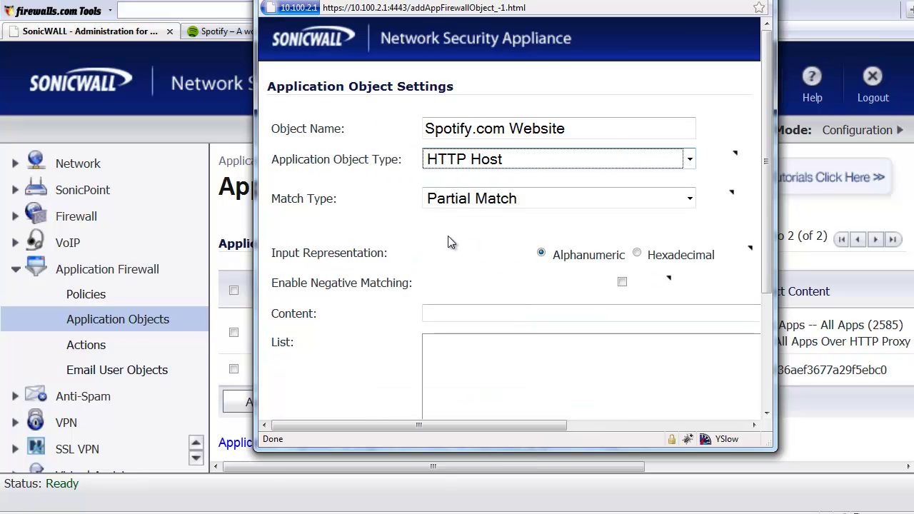
Add spotify.com to the object's content list and save the Spotify.com Website object
drag(521, 426, 596, 432)
scroll(769, 275, down, 3)
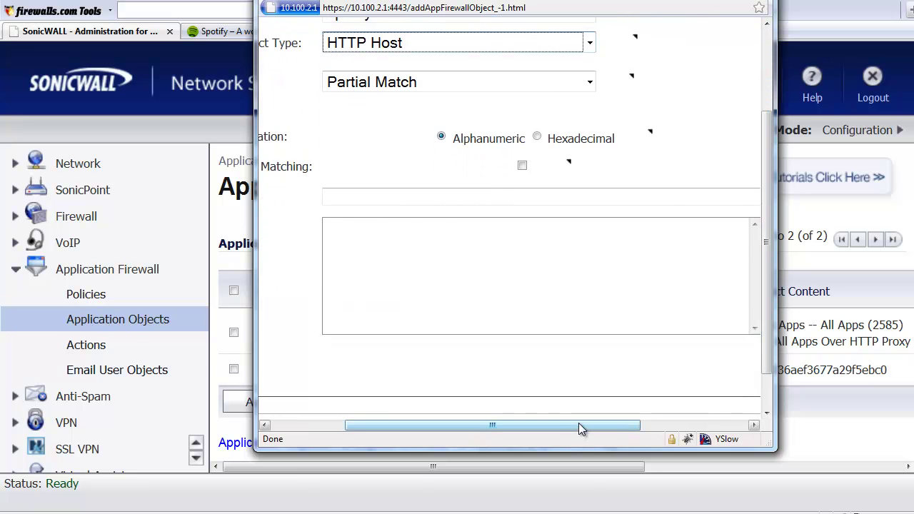
drag(578, 427, 648, 429)
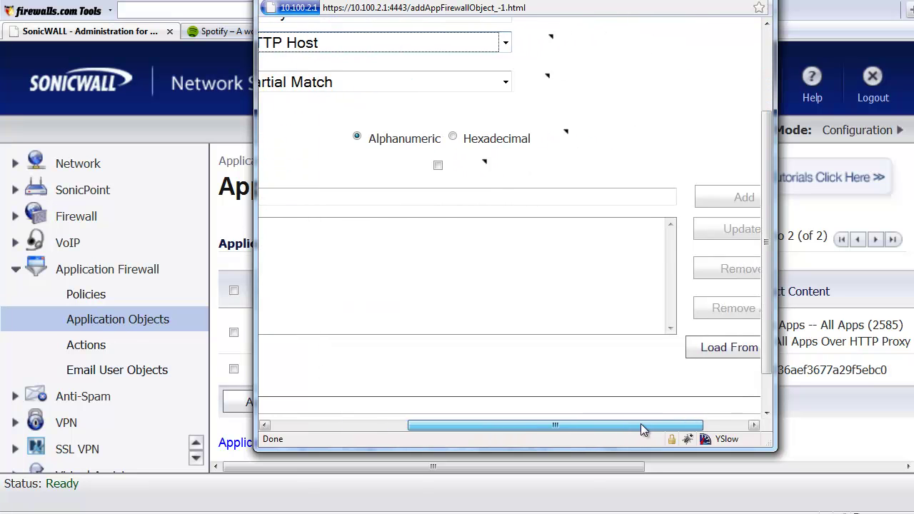
click(446, 196)
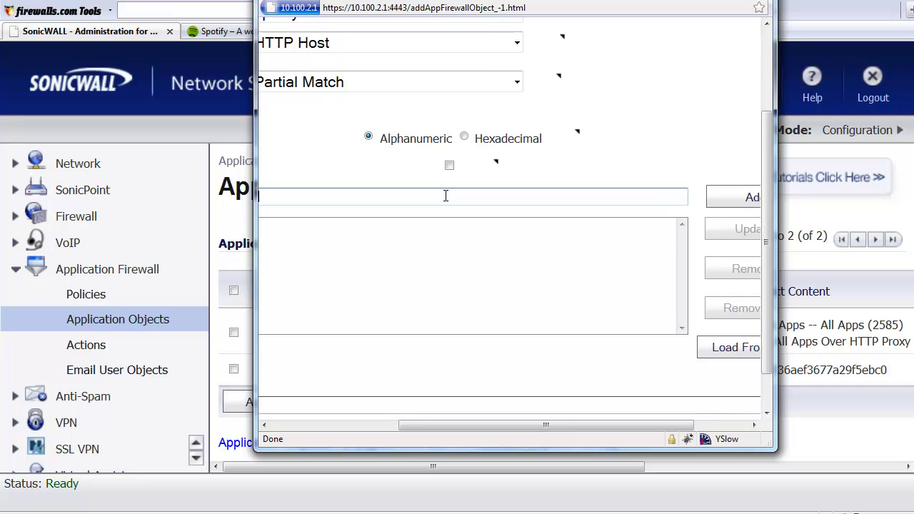
text(potify.com)
click(736, 202)
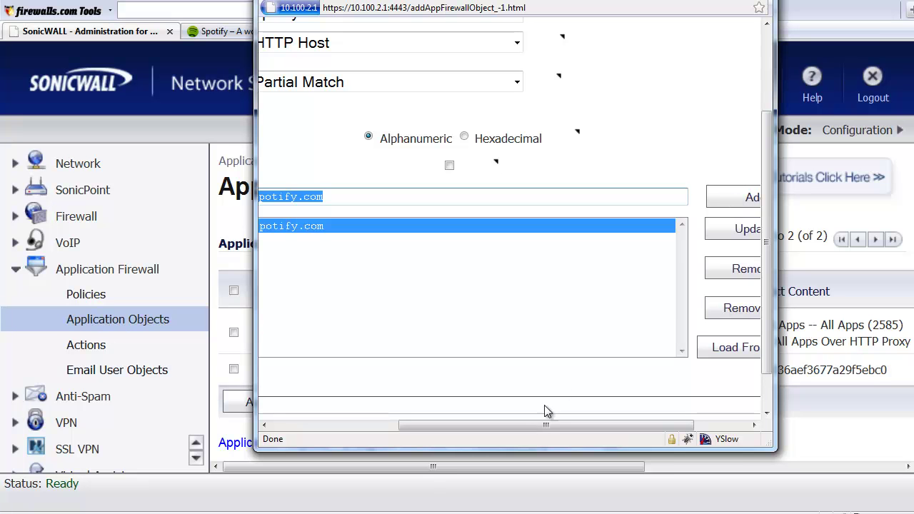
drag(537, 424, 428, 425)
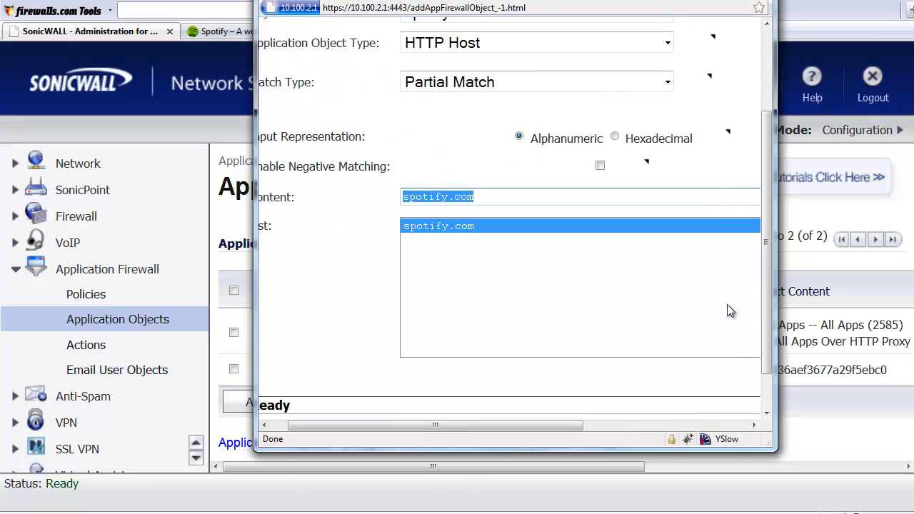
drag(769, 280, 768, 352)
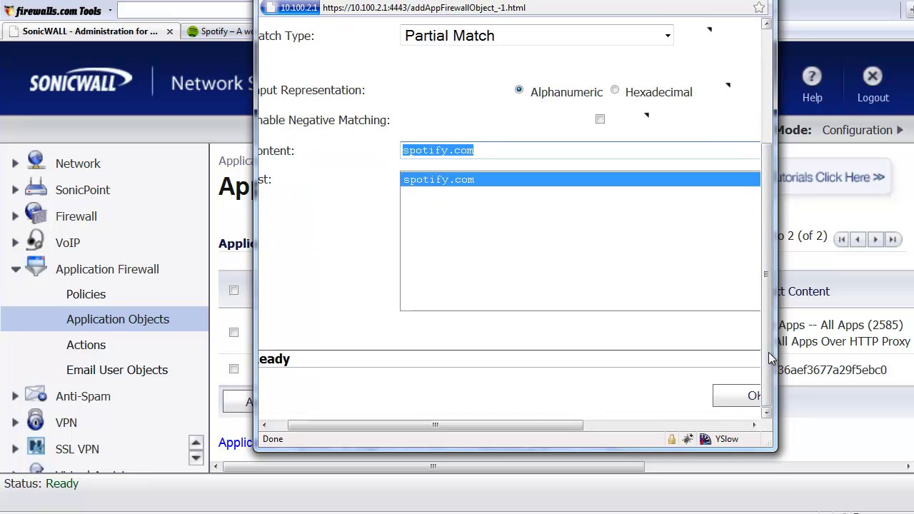
click(724, 403)
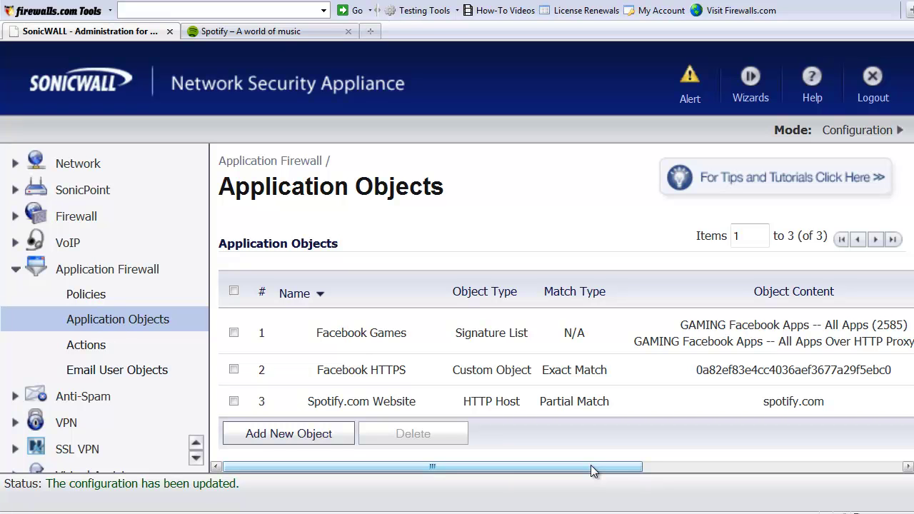
Scroll the Application Objects table sideways to review the Spotify.com Website row's columns
drag(591, 465, 739, 468)
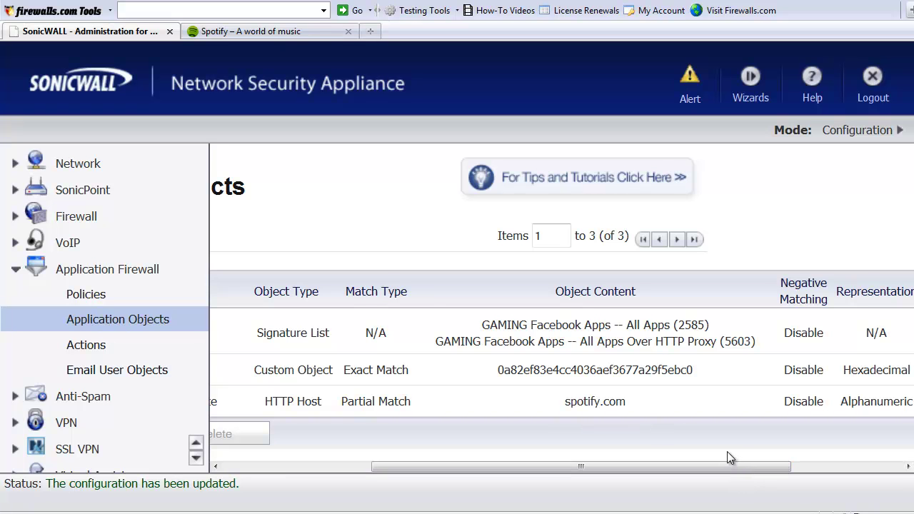
drag(721, 469, 572, 470)
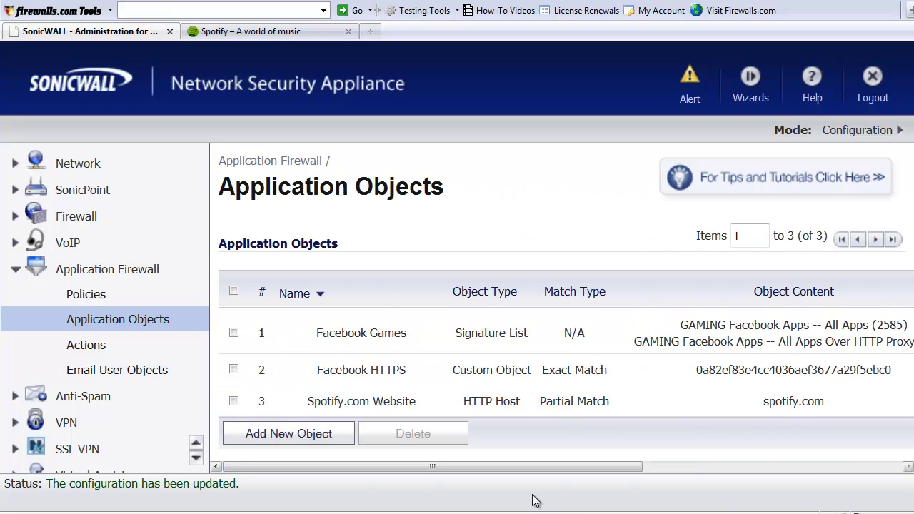
Go to the Application Firewall Policies page and start adding a new policy
click(86, 298)
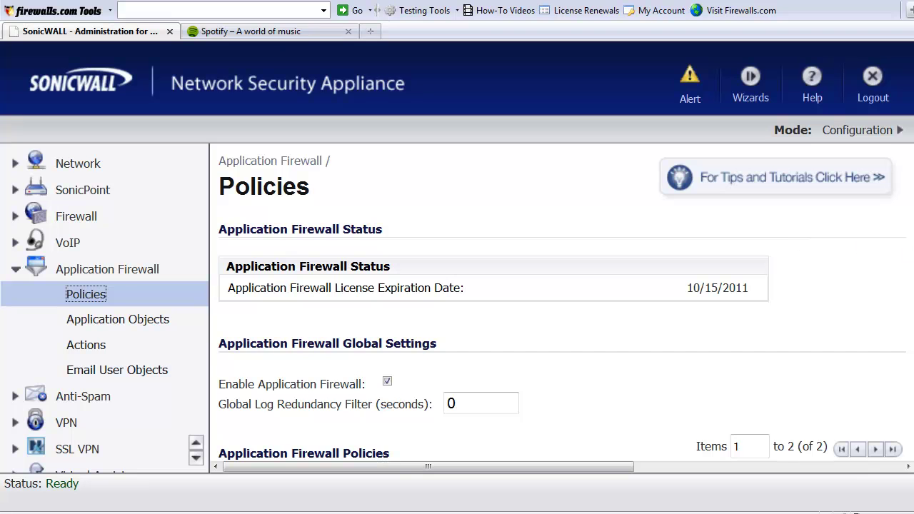
scroll(561, 307, down, 5)
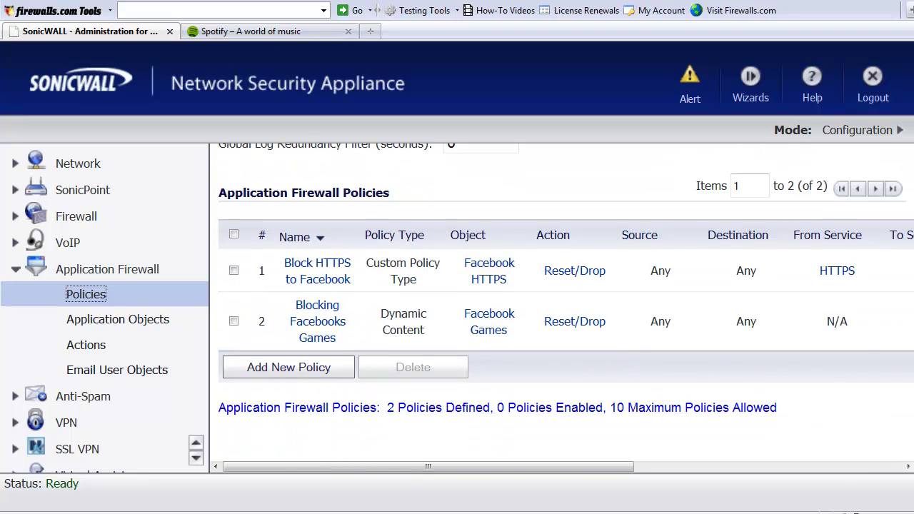
click(297, 374)
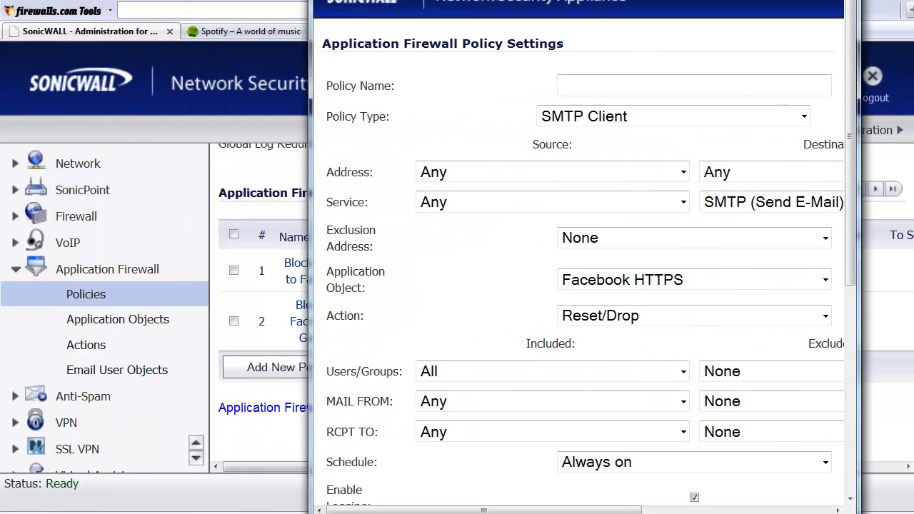
Name the new App Firewall policy 'BWM Spotify.com'
click(564, 91)
mouse_move(564, 93)
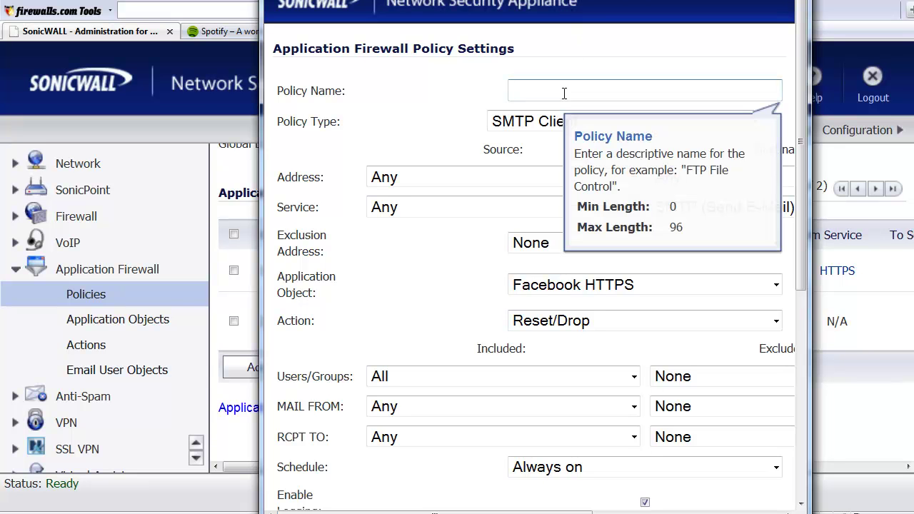
text(BWM Spo)
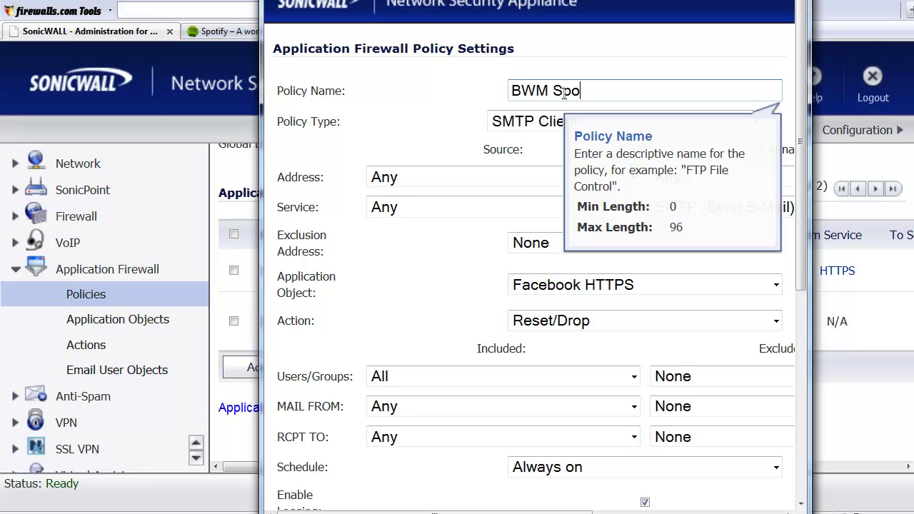
text(tify.com)
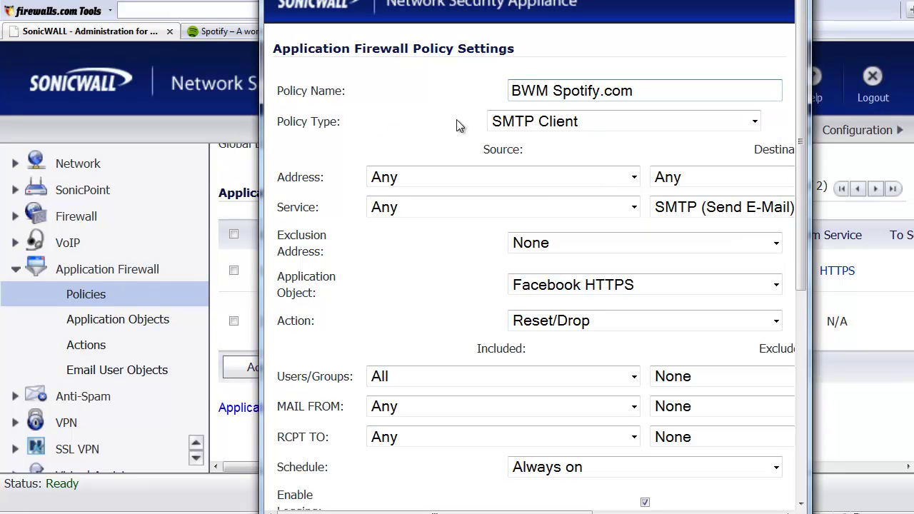
Set policy type HTTP Client, object Spotify.com Website, and action BWL: 256K
click(521, 126)
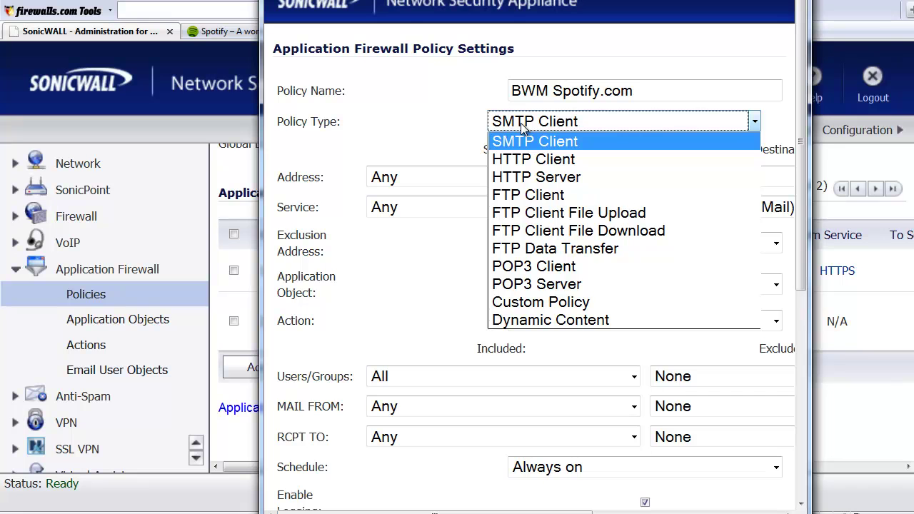
click(527, 161)
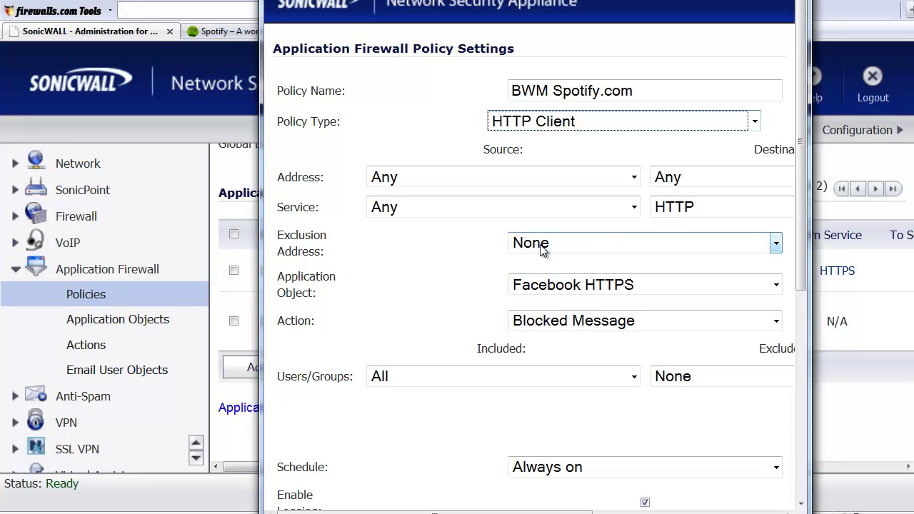
click(555, 288)
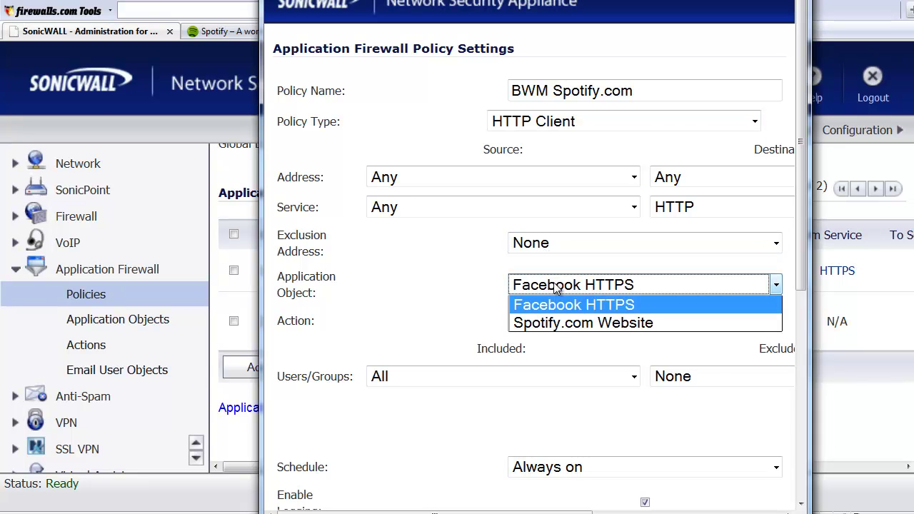
click(554, 325)
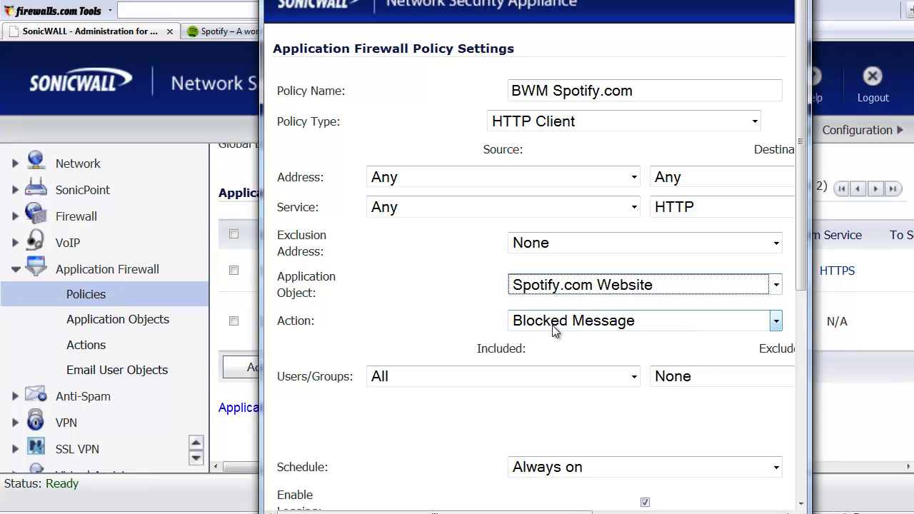
click(555, 325)
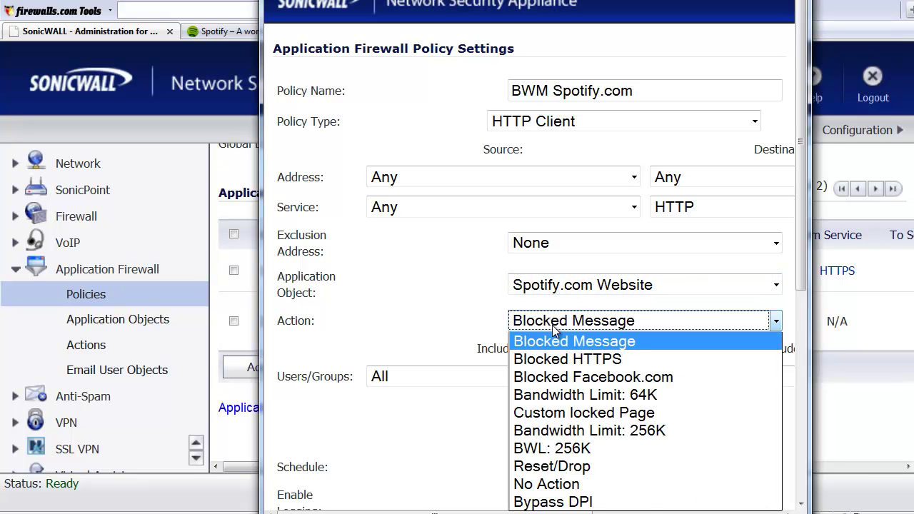
click(559, 450)
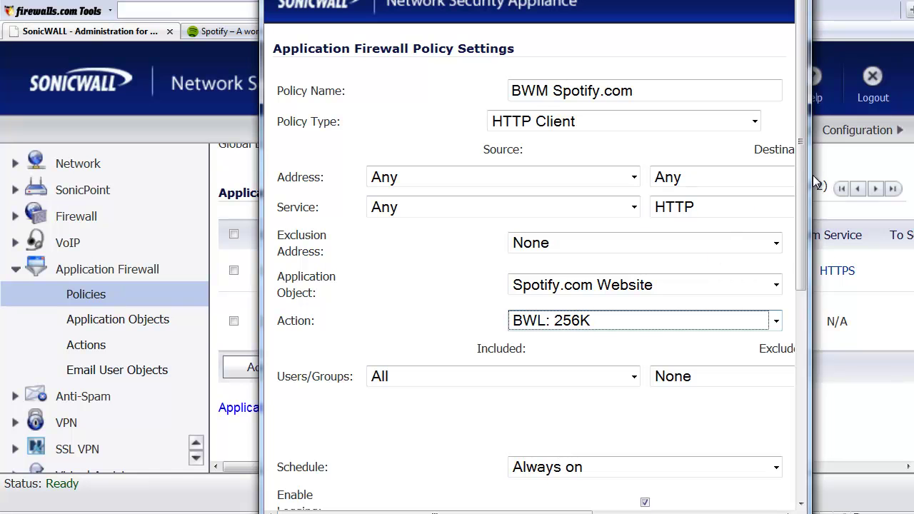
drag(806, 177, 803, 369)
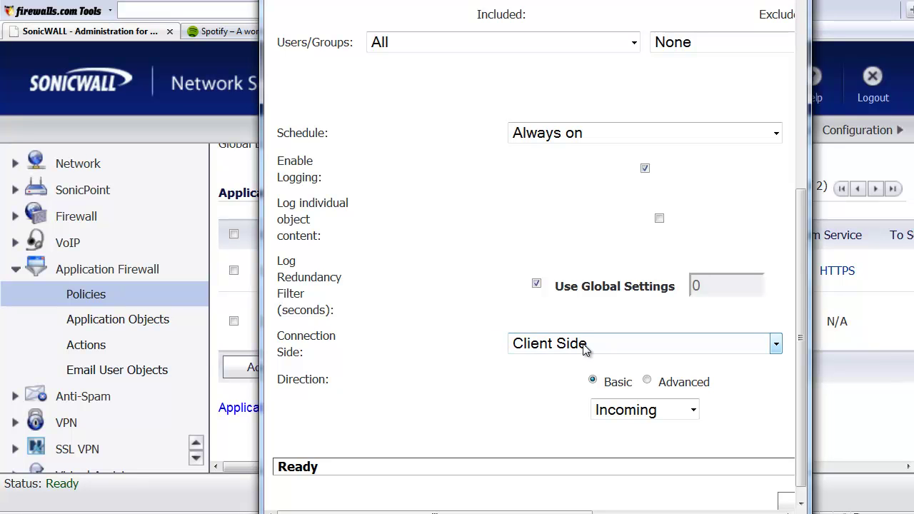
Choose Advanced direction from Any to Any and save the BWM Spotify.com policy
click(647, 380)
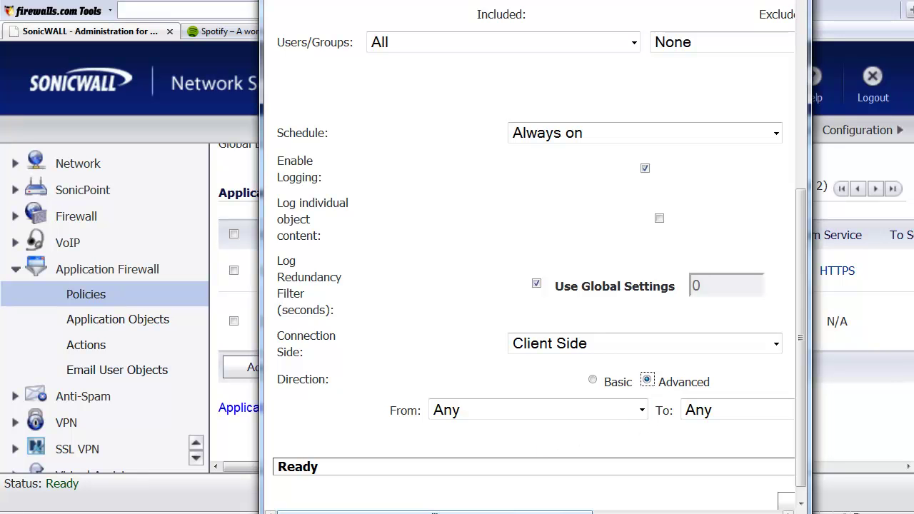
drag(511, 511, 622, 510)
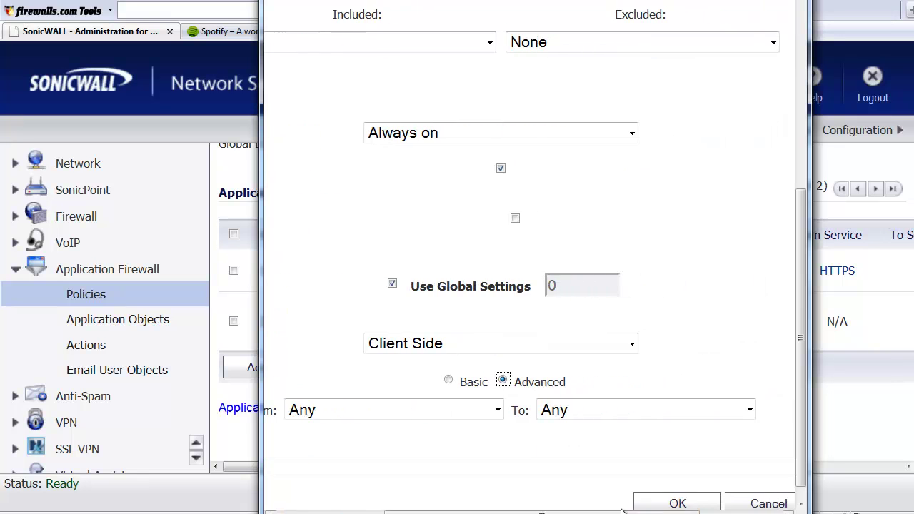
click(678, 504)
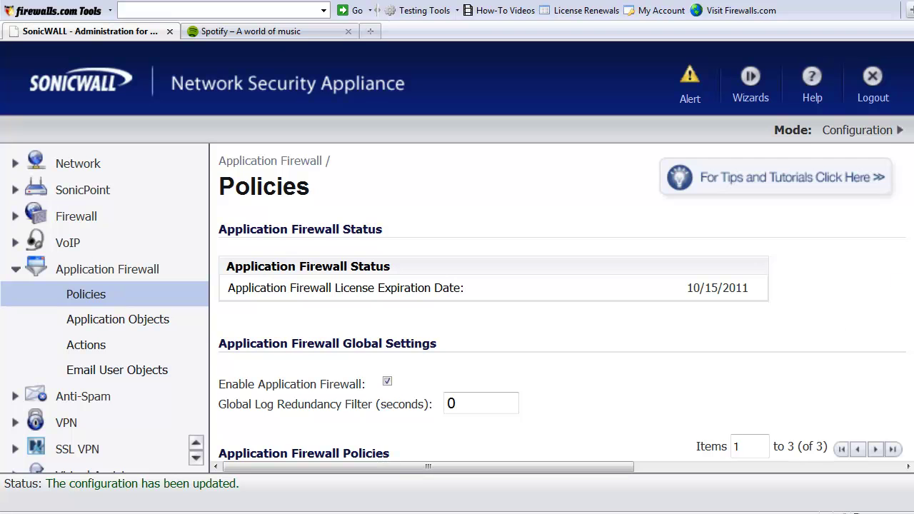
Untick Enable on the BWM Spotify.com policy (row 3) in the policies table
scroll(719, 457, down, 6)
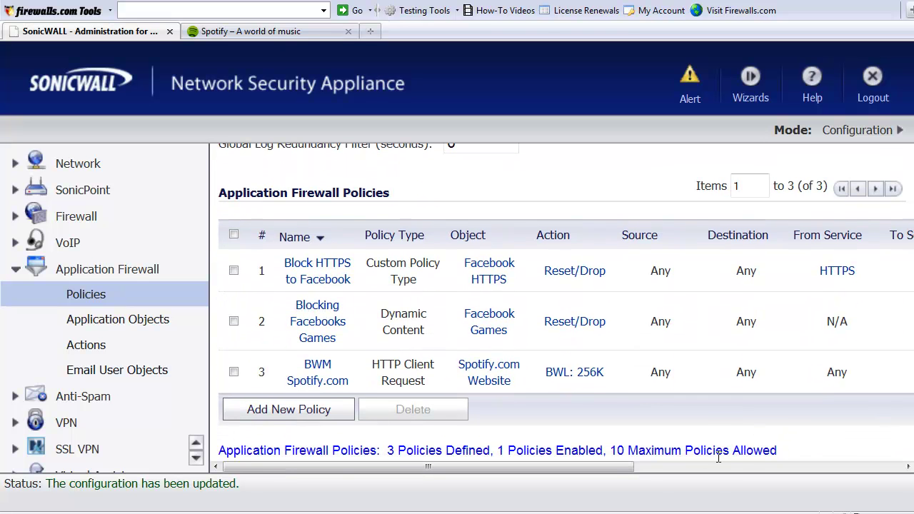
drag(624, 467, 897, 470)
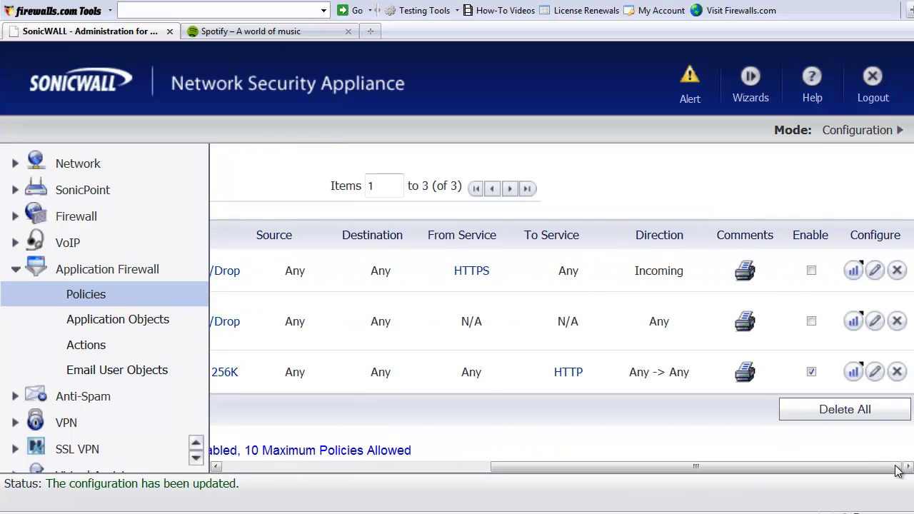
click(811, 373)
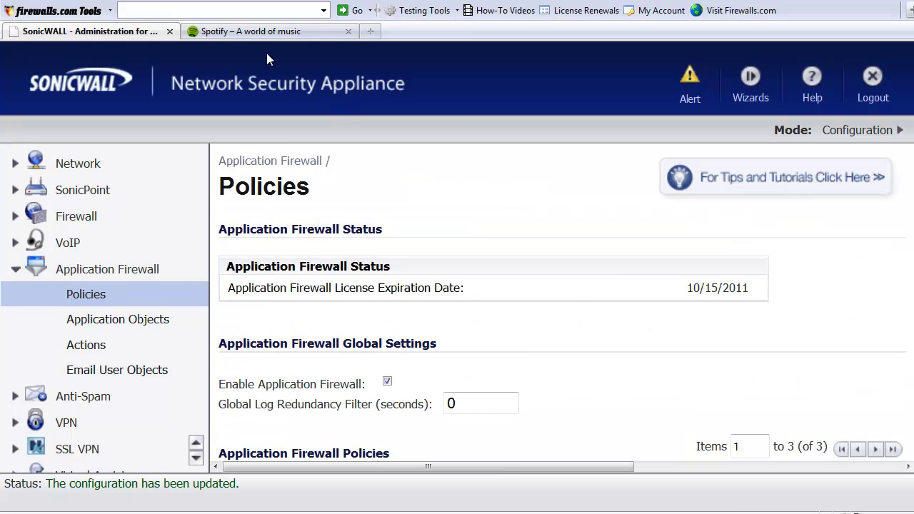
In the Spotify tab, clear the browser's recent history and cache
click(253, 33)
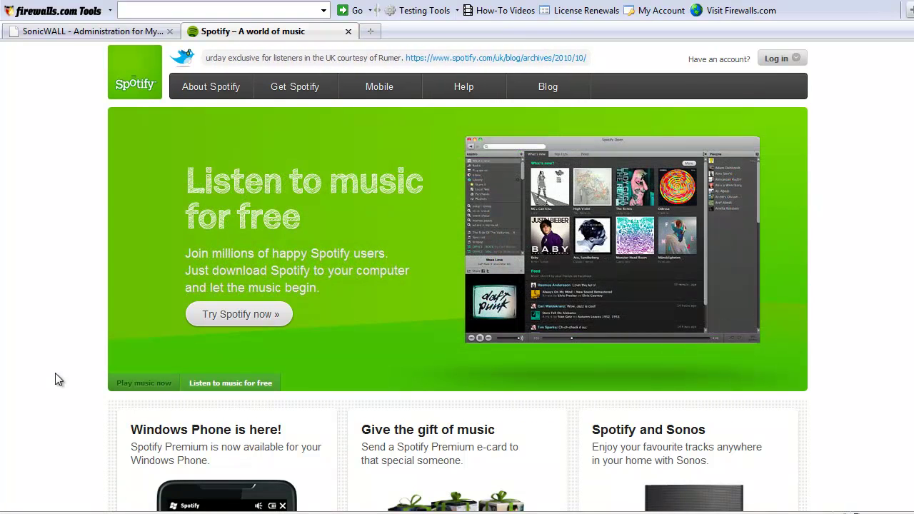
key(ctrl+shift+Delete)
key(Return)
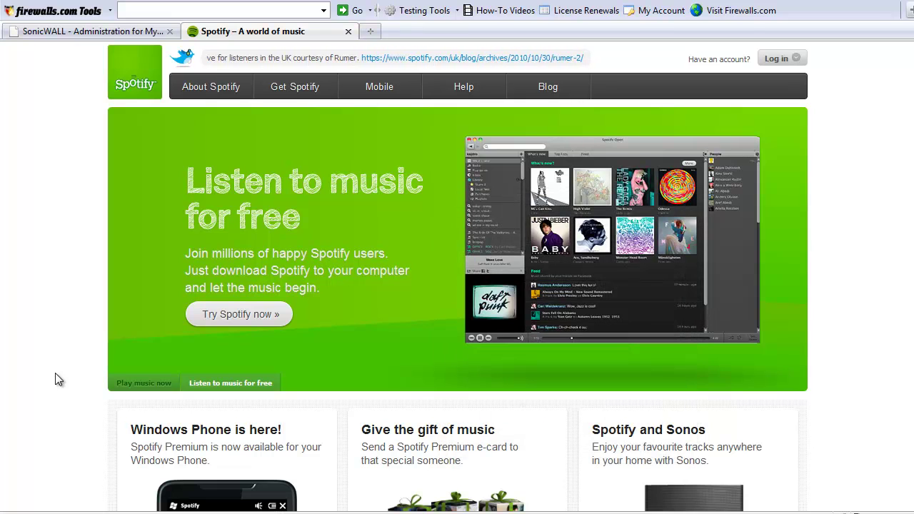
Load Spotify's Features, Get Spotify and home pages to gauge unthrottled speed
click(219, 92)
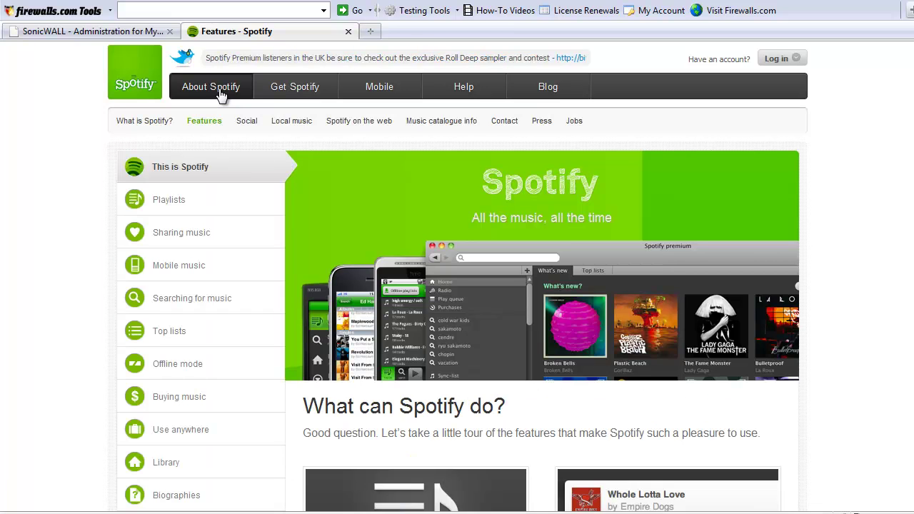
click(288, 95)
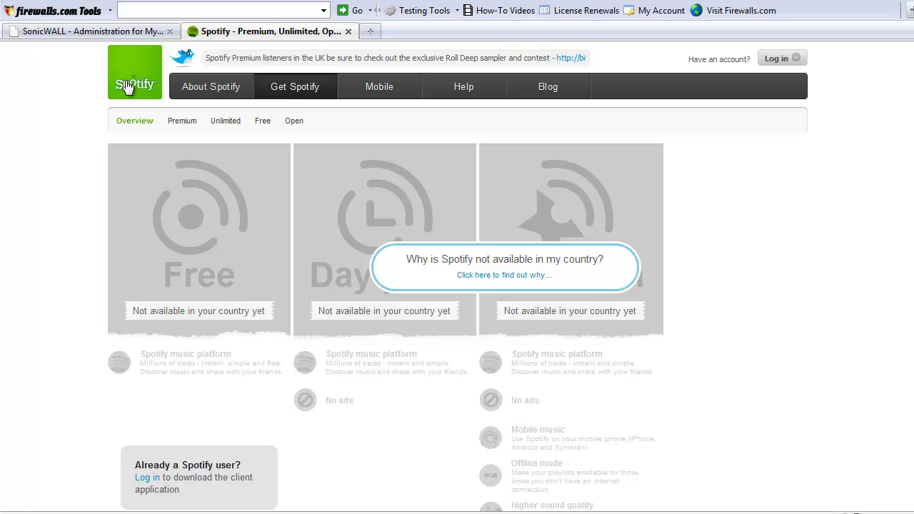
click(126, 87)
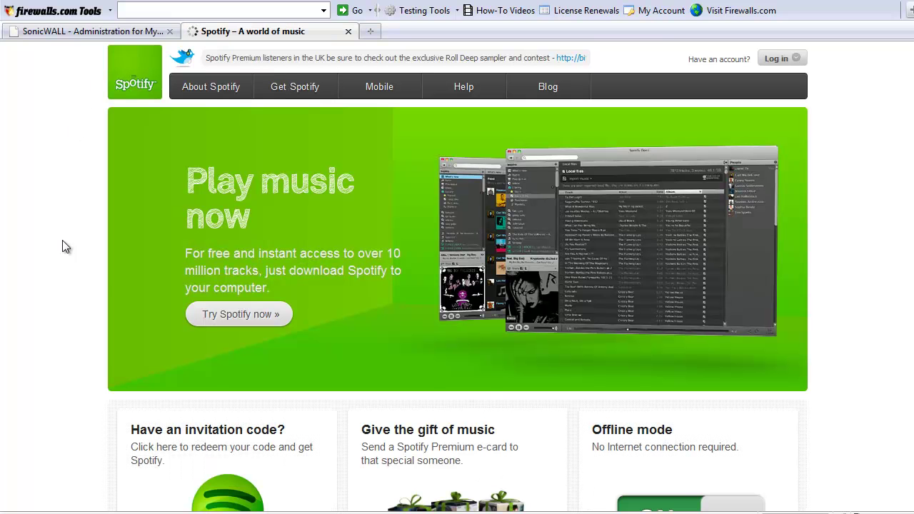
Tick Enable on the BWM Spotify.com policy (row 3) in the SonicWall policies table
click(99, 32)
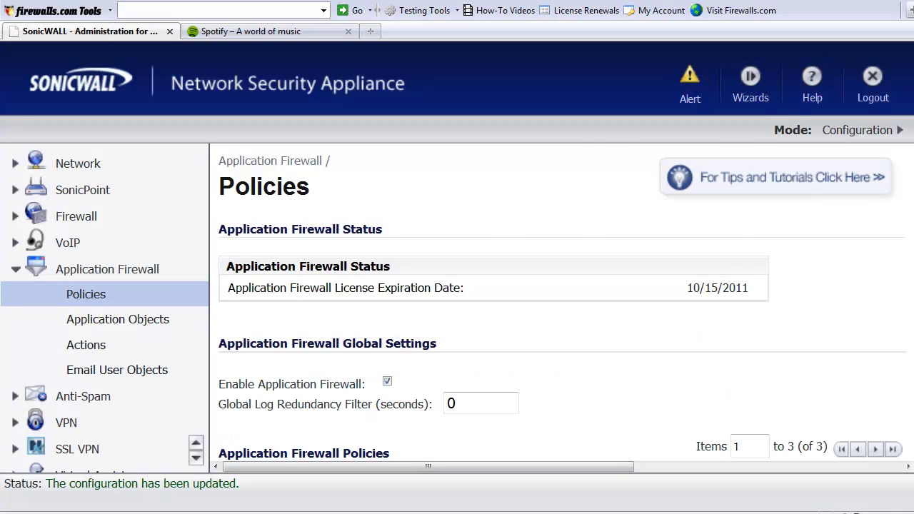
scroll(909, 422, down, 4)
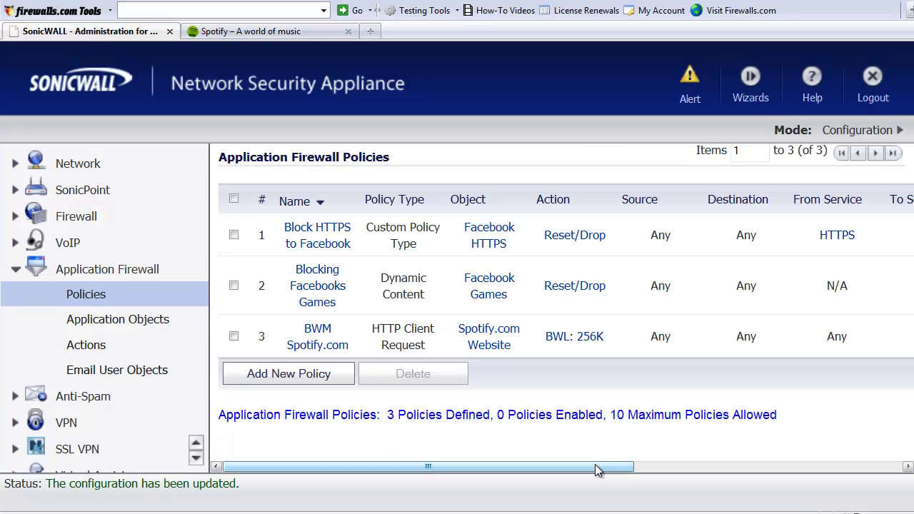
drag(598, 469, 843, 480)
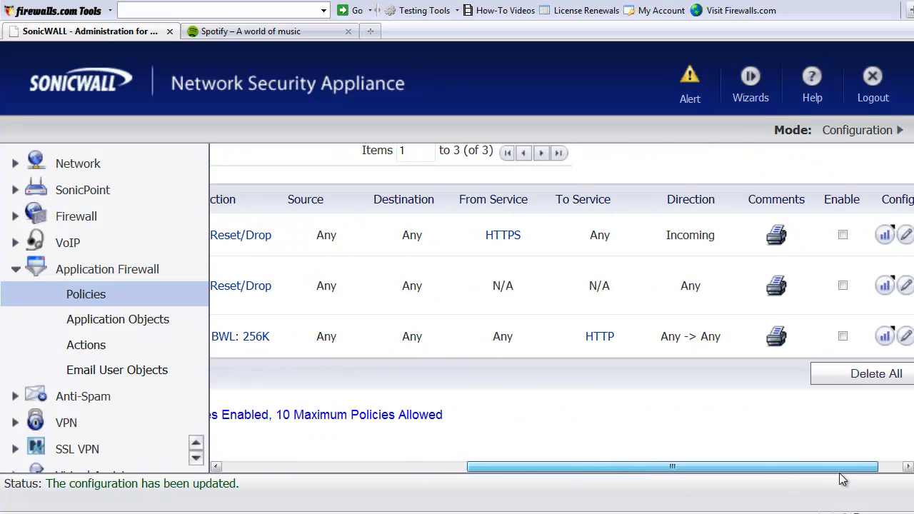
click(843, 337)
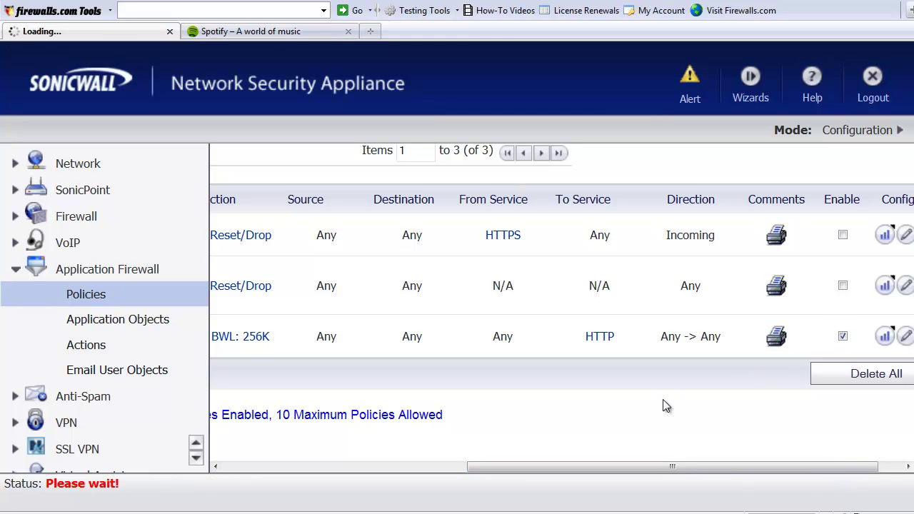
In the Spotify tab, clear the browser's recent history and cache before retesting
click(286, 31)
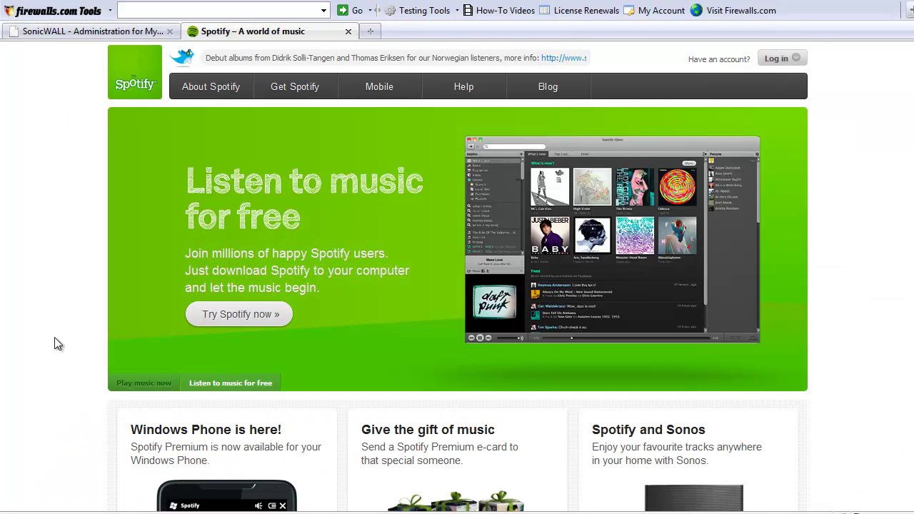
key(ctrl+shift+Delete)
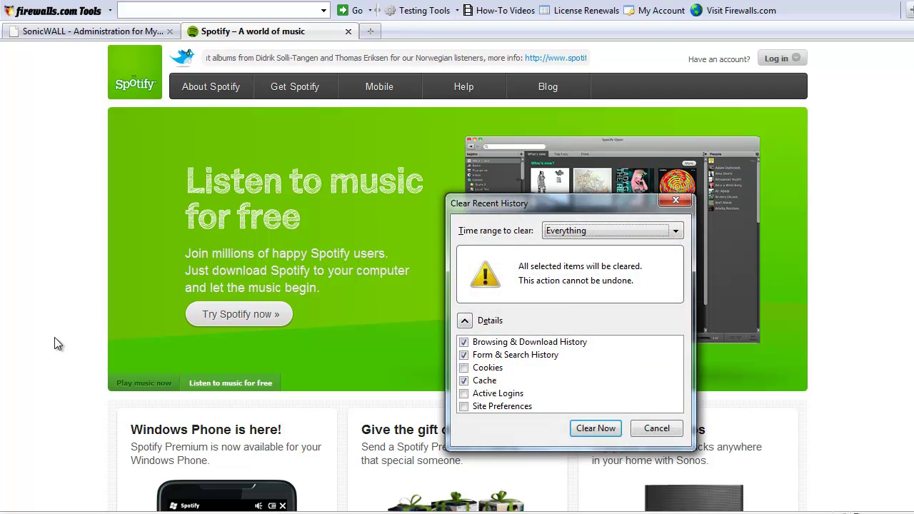
key(Return)
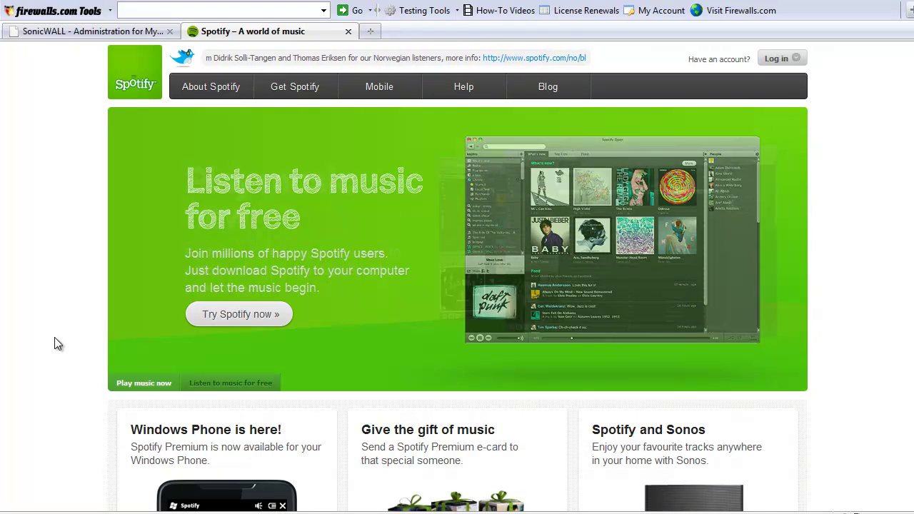
Load the Features and Get Spotify pages under the 256K limit, then return to SonicWall's policies
click(214, 88)
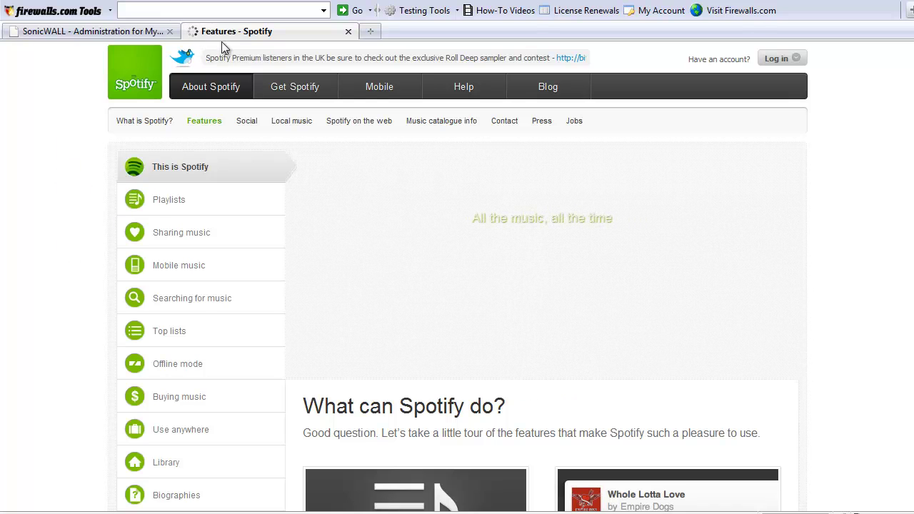
click(297, 95)
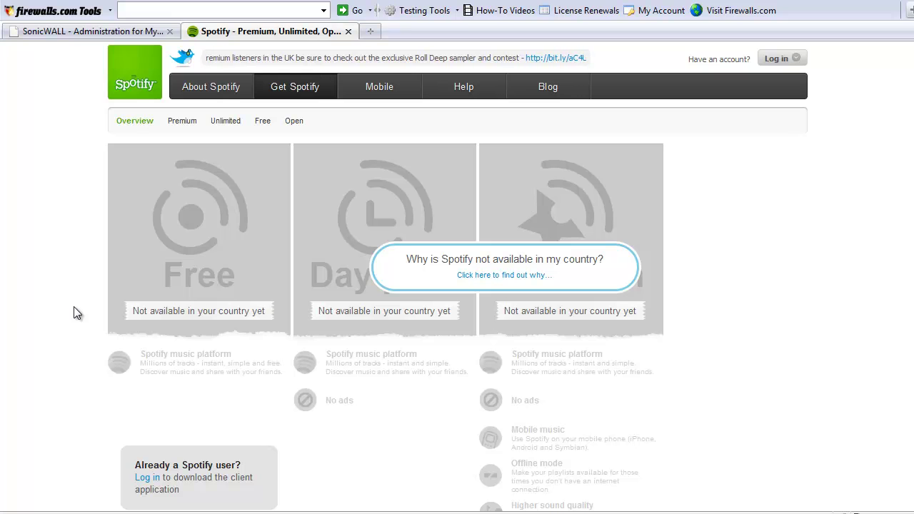
click(114, 31)
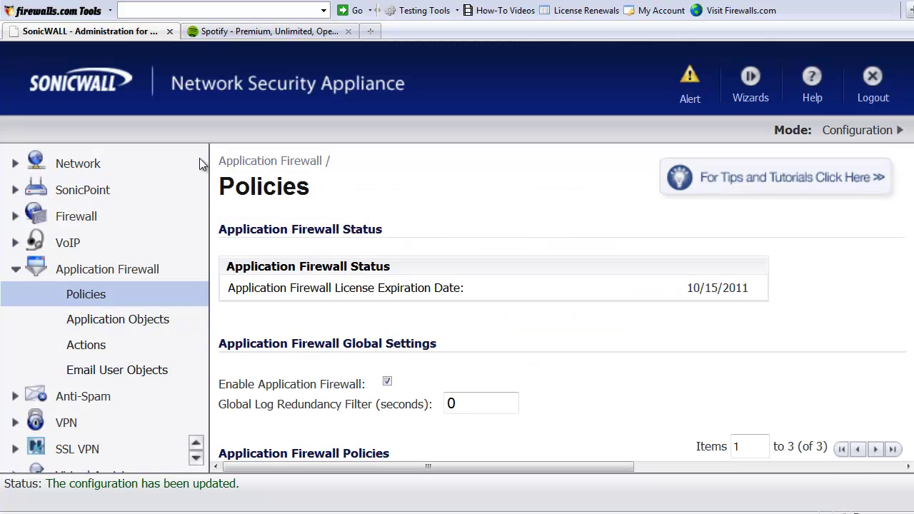
scroll(619, 341, down, 3)
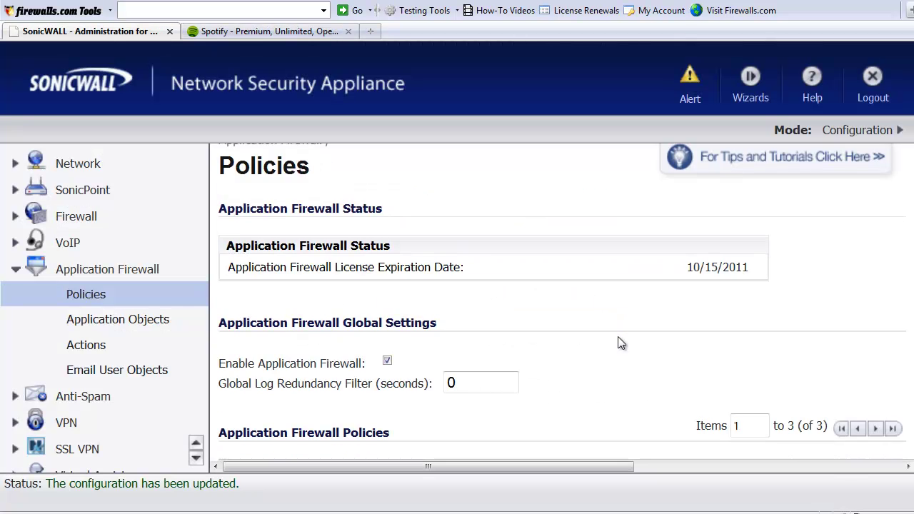